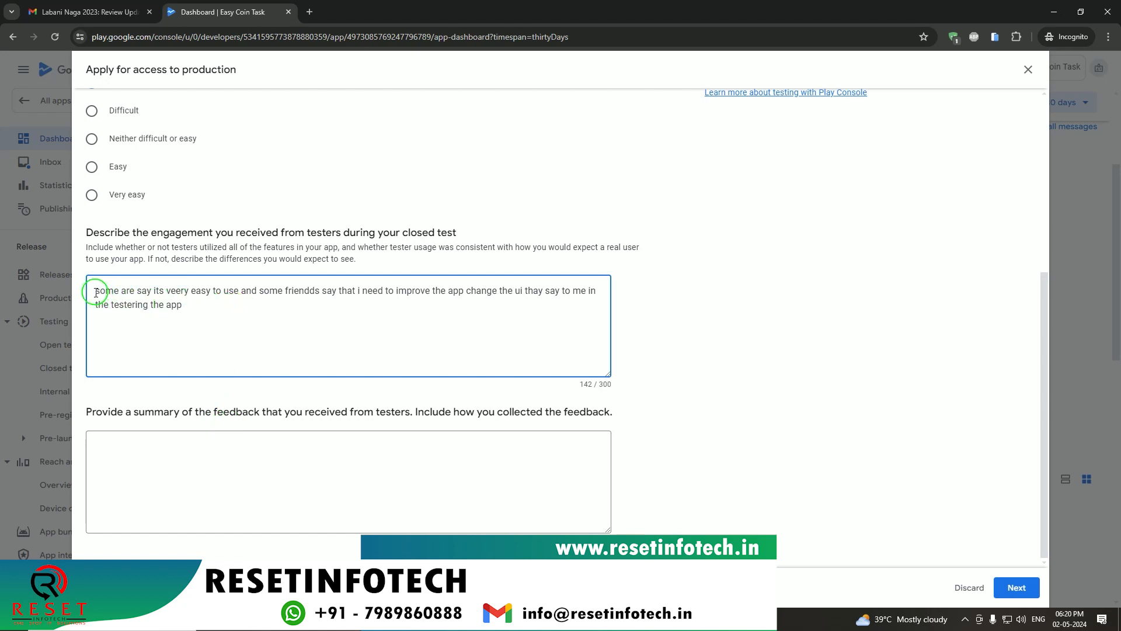
- Copy the tester engagement answer into the feedback summary field and continue to the About your app questions
{"action": "left_click_drag", "start_coordinate": [96, 292], "coordinate": [185, 305]}
{"action": "key", "text": "ctrl+c"}
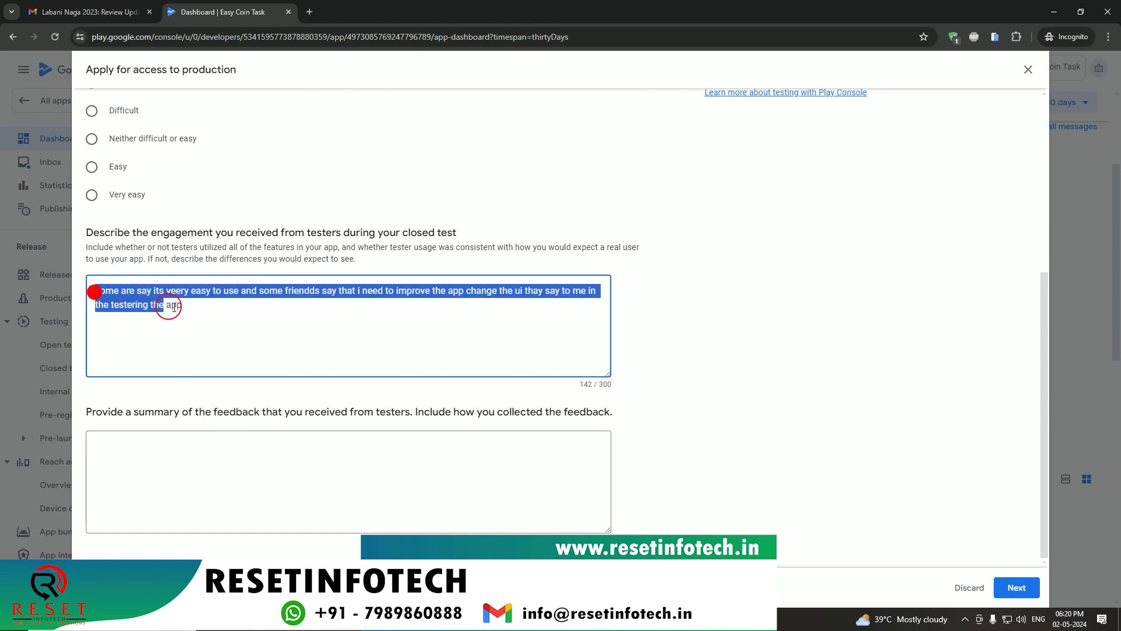
{"action": "left_click", "coordinate": [193, 462]}
{"action": "key", "text": "ctrl+v"}
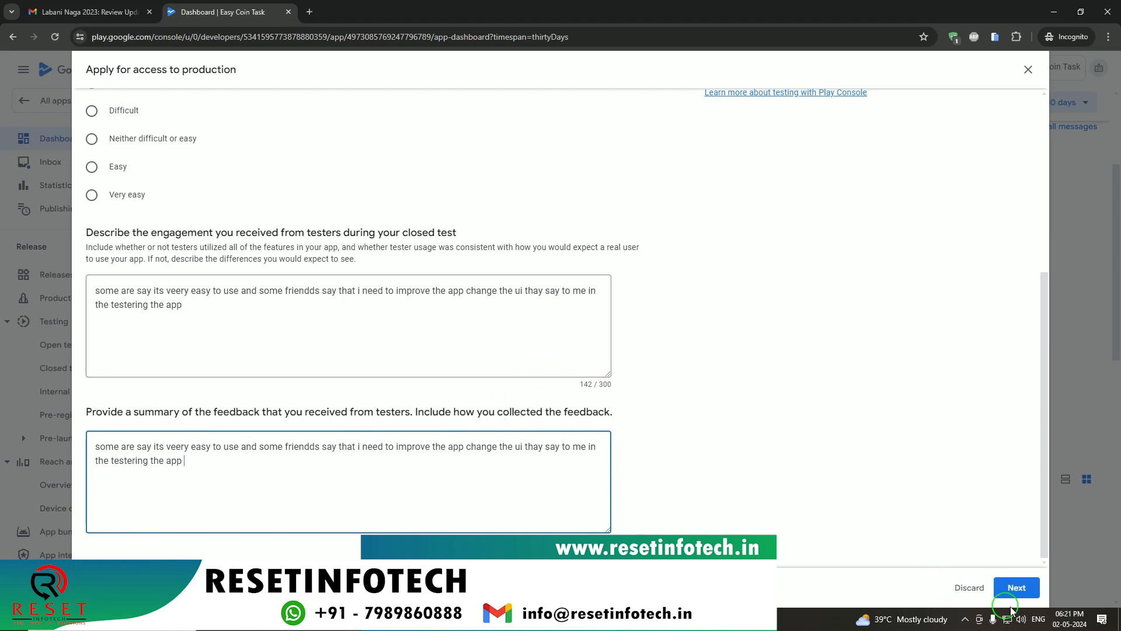
{"action": "left_click", "coordinate": [1017, 588]}
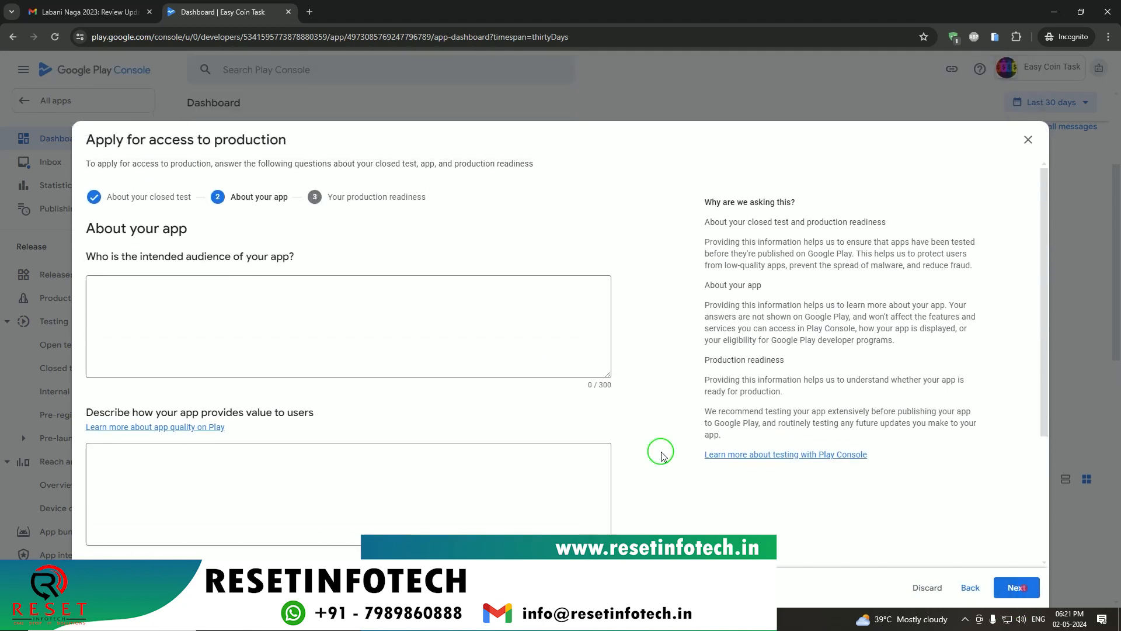
- Answer the intended audience question with "most of the student are insterst in the app"
{"action": "left_click", "coordinate": [283, 291]}
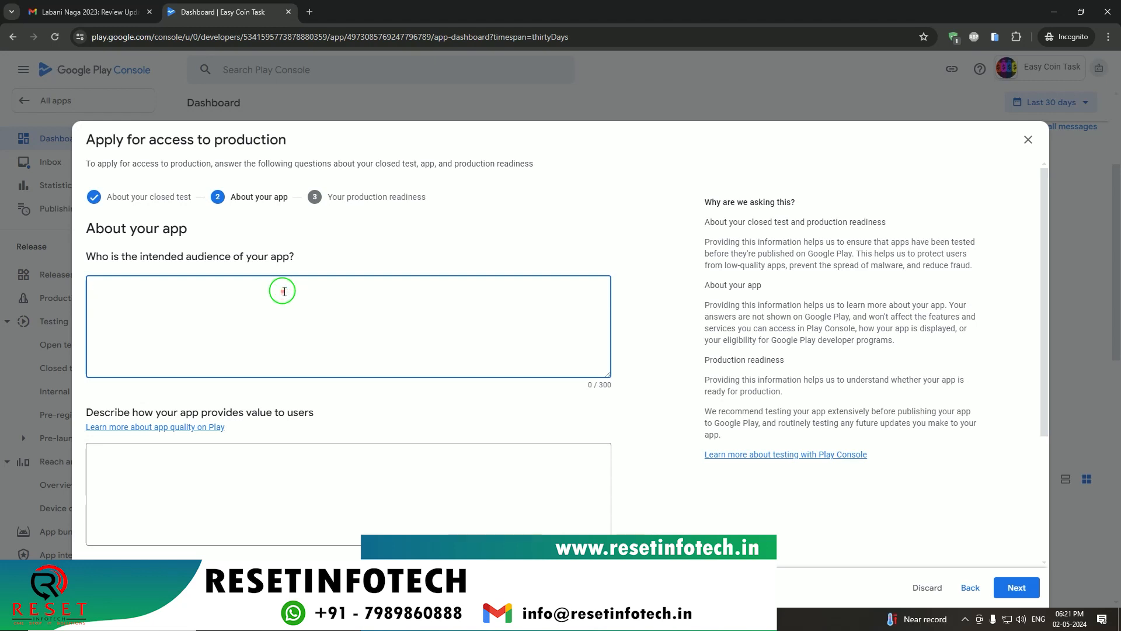
{"action": "type", "text": "most of the student are insterst in the app"}
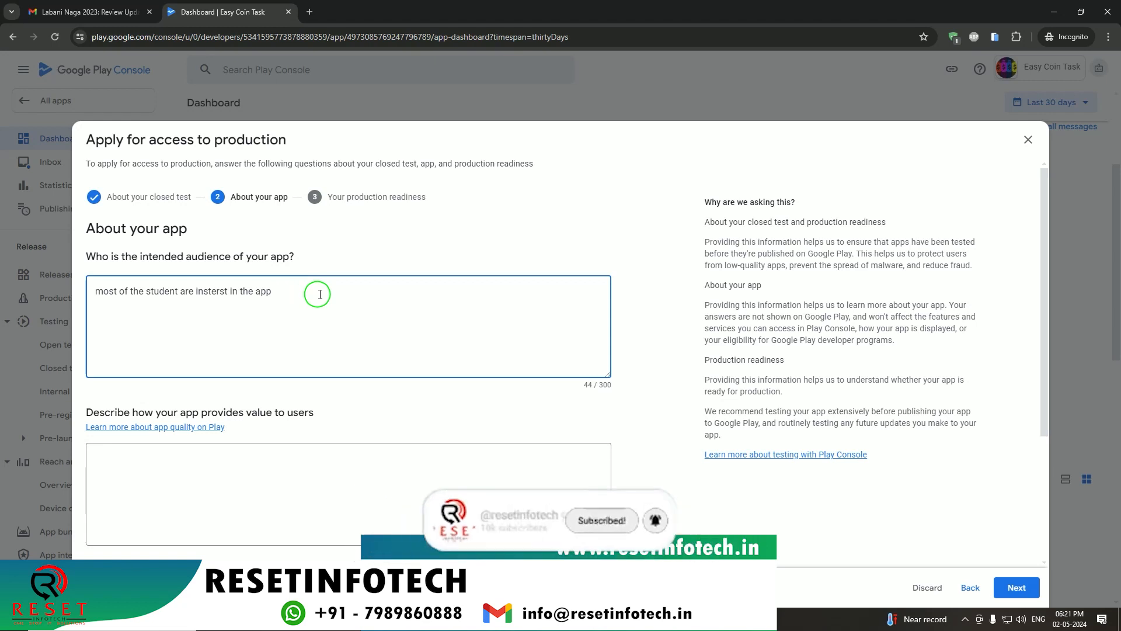
- Describe the app's value to users as "its like a time pass app ware than can have the fun and make some points"
{"action": "scroll", "coordinate": [309, 327], "scroll_direction": "down", "scroll_amount": 2}
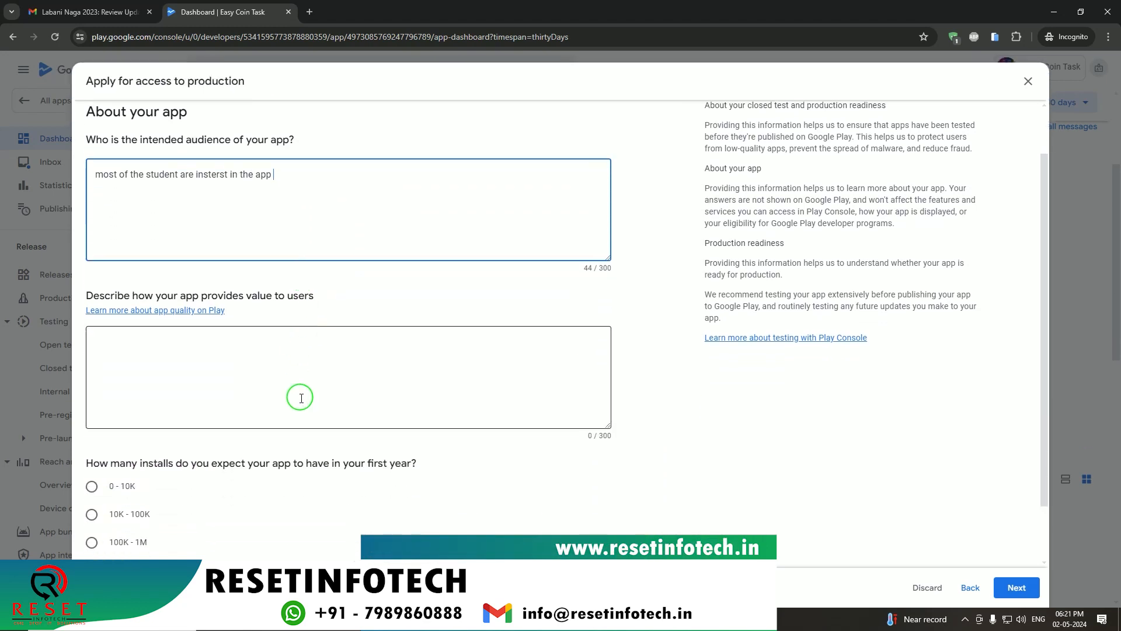
{"action": "left_click", "coordinate": [291, 376]}
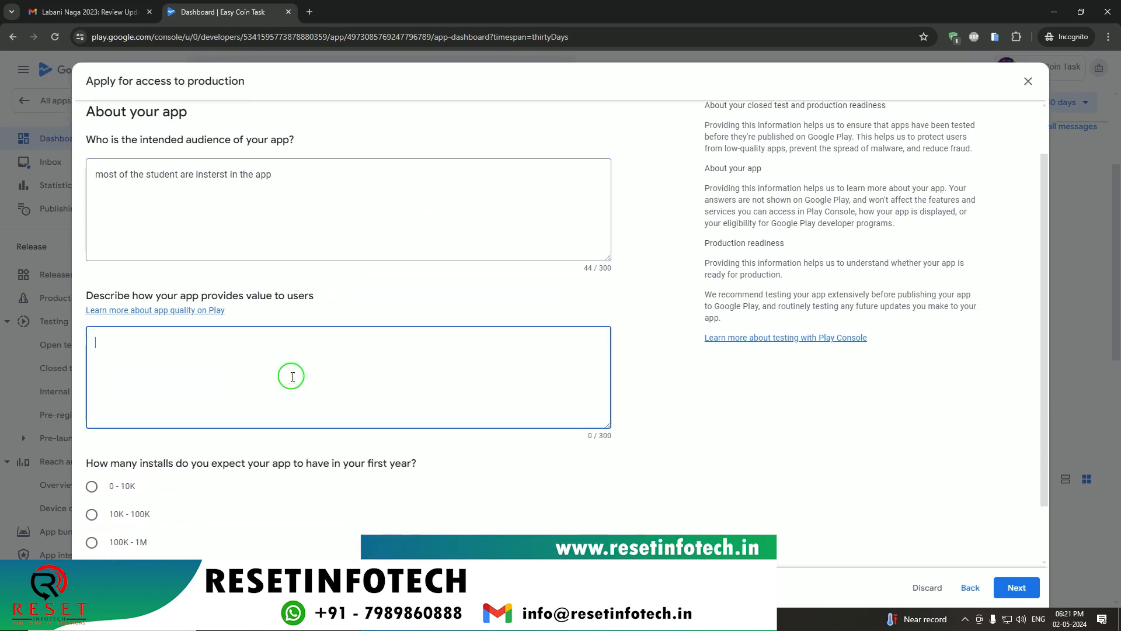
{"action": "type", "text": "its a like"}
{"action": "type", "text": "time pass"}
{"action": "type", "text": "app ware than can have the "}
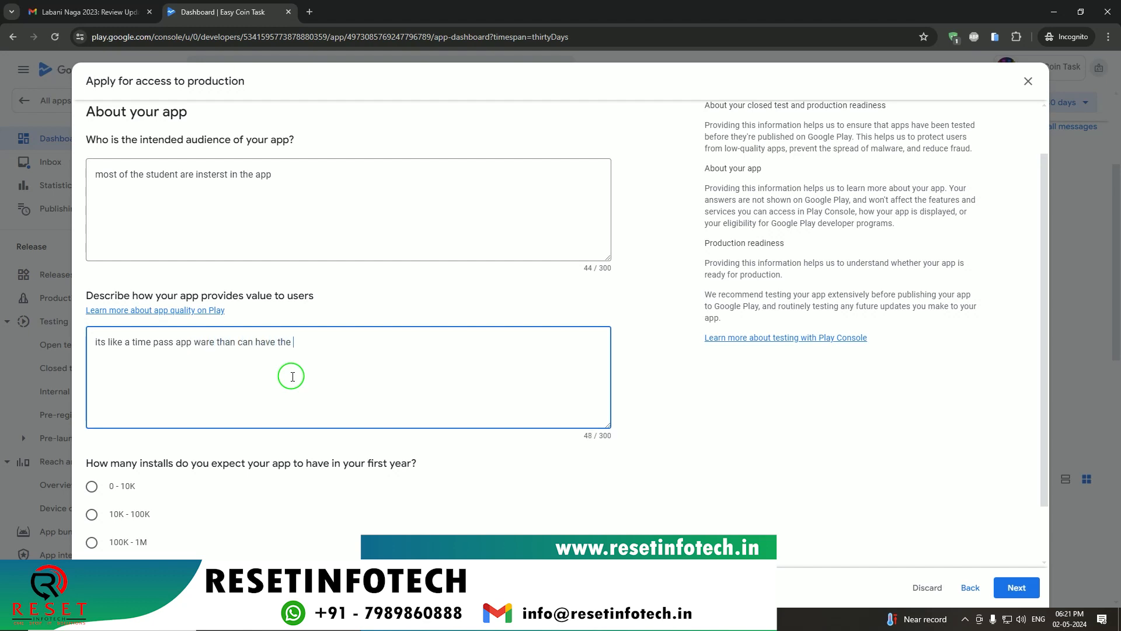
{"action": "type", "text": "fun and make th"}
{"action": "key", "text": "BackSpace"}
{"action": "key", "text": "BackSpace"}
{"action": "key", "text": "BackSpace"}
{"action": "type", "text": "some p"}
{"action": "key", "text": "BackSpace"}
- Choose "I don't know" for the expected first-year installs and continue to the production readiness questions
{"action": "scroll", "coordinate": [303, 380], "scroll_direction": "down", "scroll_amount": 1}
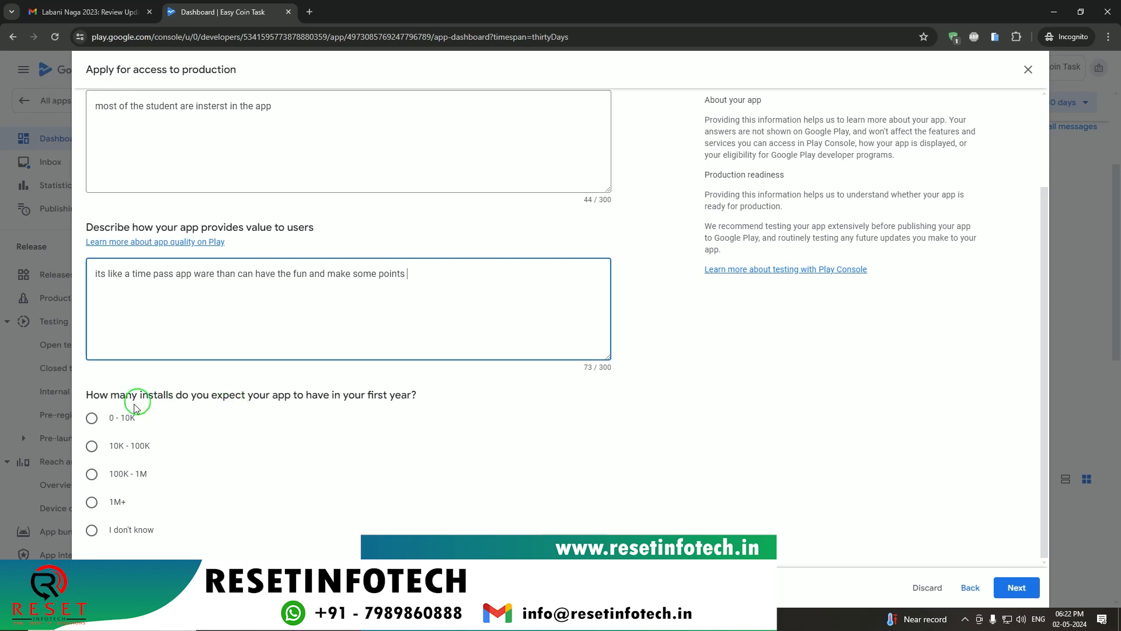
{"action": "left_click", "coordinate": [92, 531]}
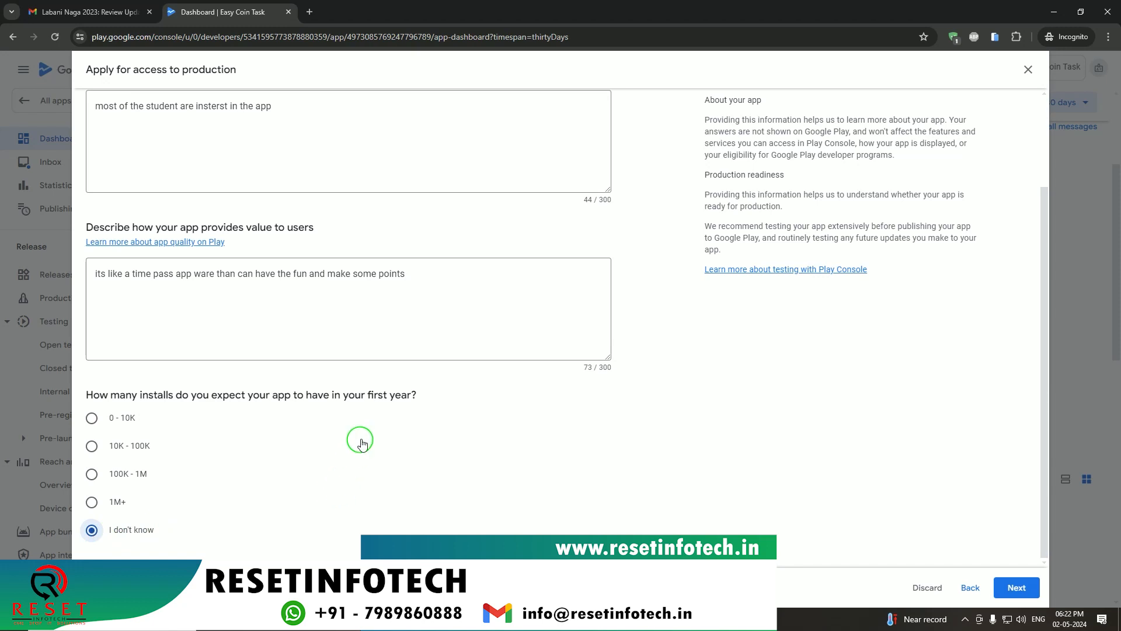
{"action": "left_click", "coordinate": [1022, 587]}
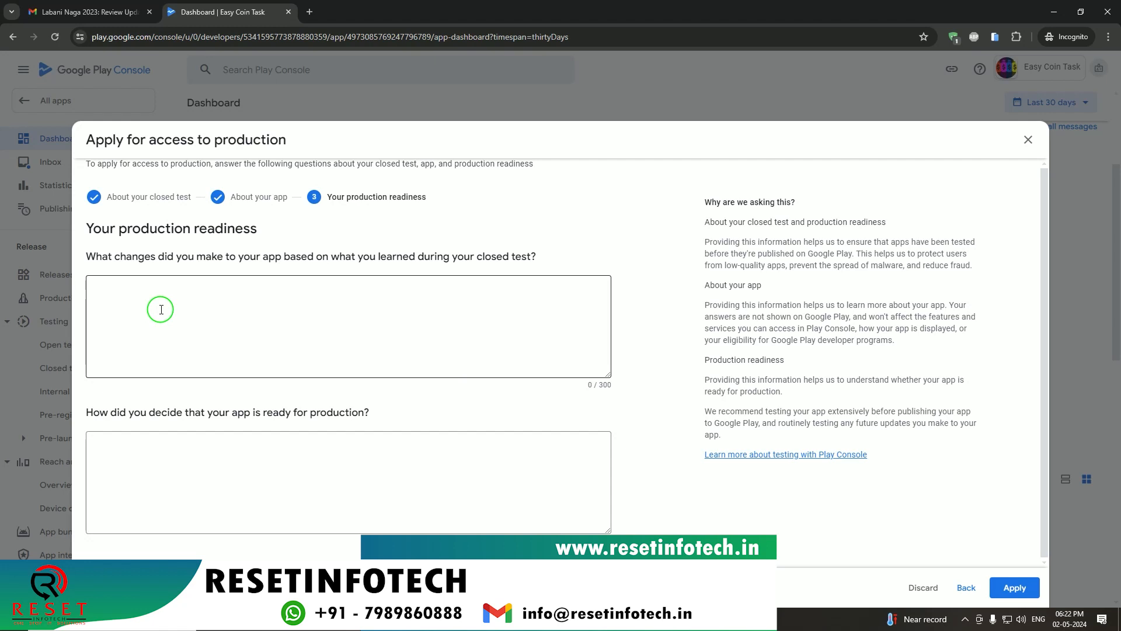
- Answer the question about changes from the closed test with "i was about to see what user are like in my app"
{"action": "left_click", "coordinate": [161, 309]}
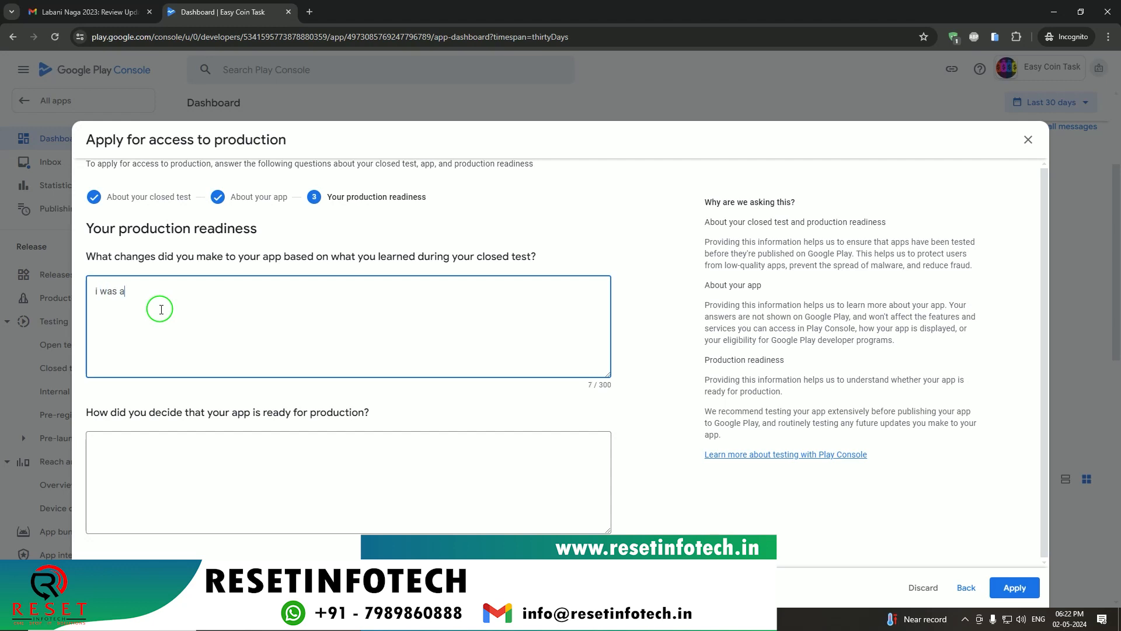
{"action": "type", "text": "i was about to see what user are like"}
{"action": "type", "text": "in my app"}
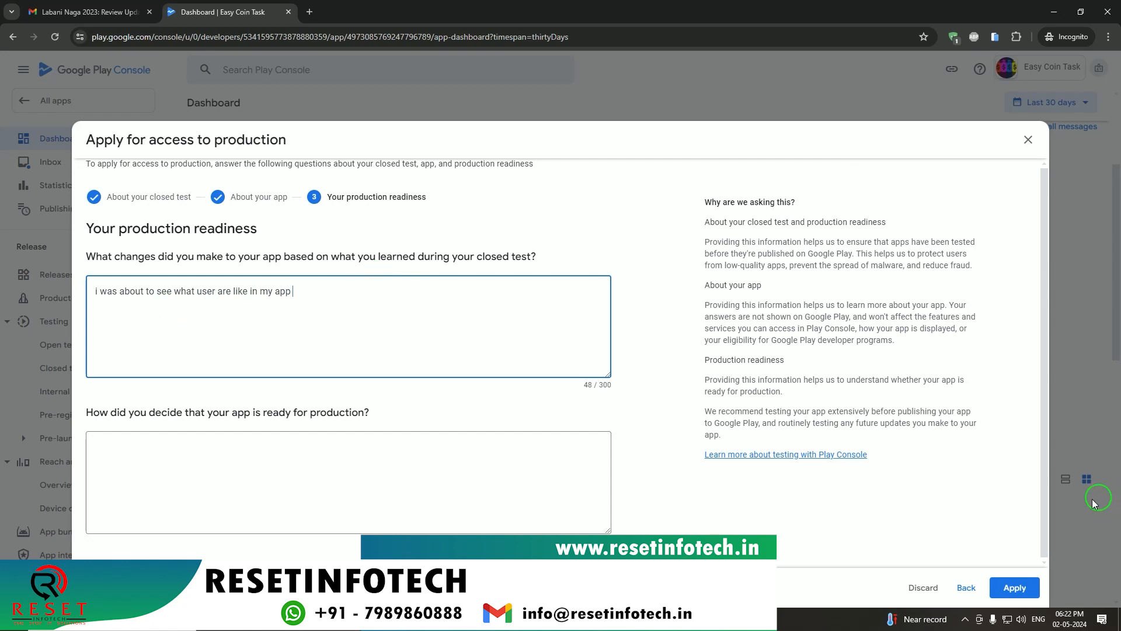
{"action": "left_click", "coordinate": [966, 620]}
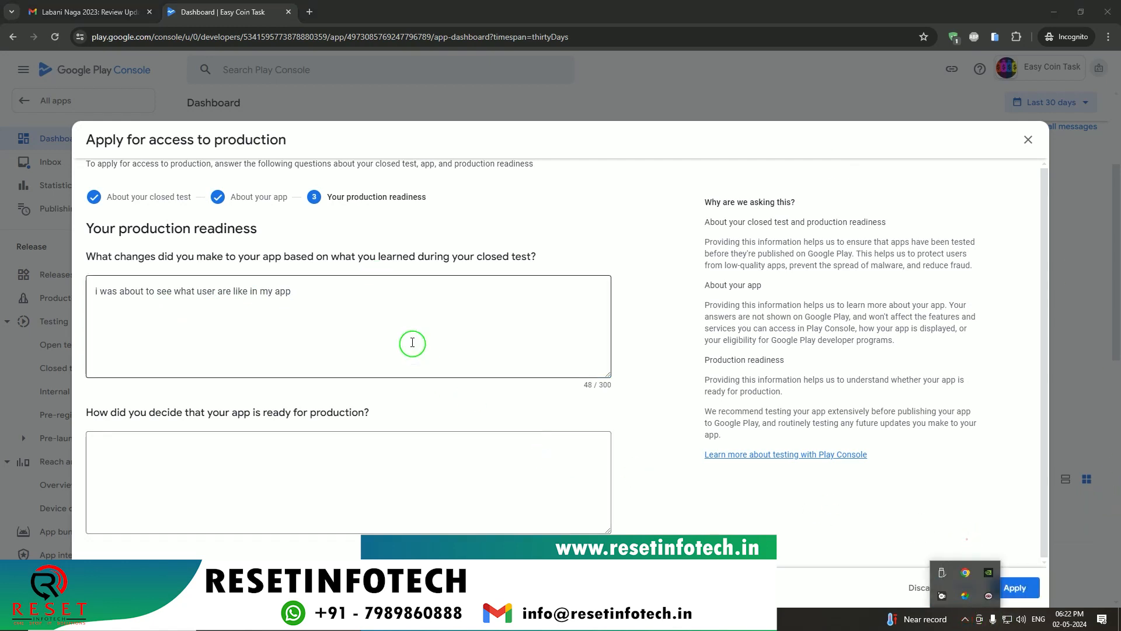
{"action": "left_click", "coordinate": [380, 307]}
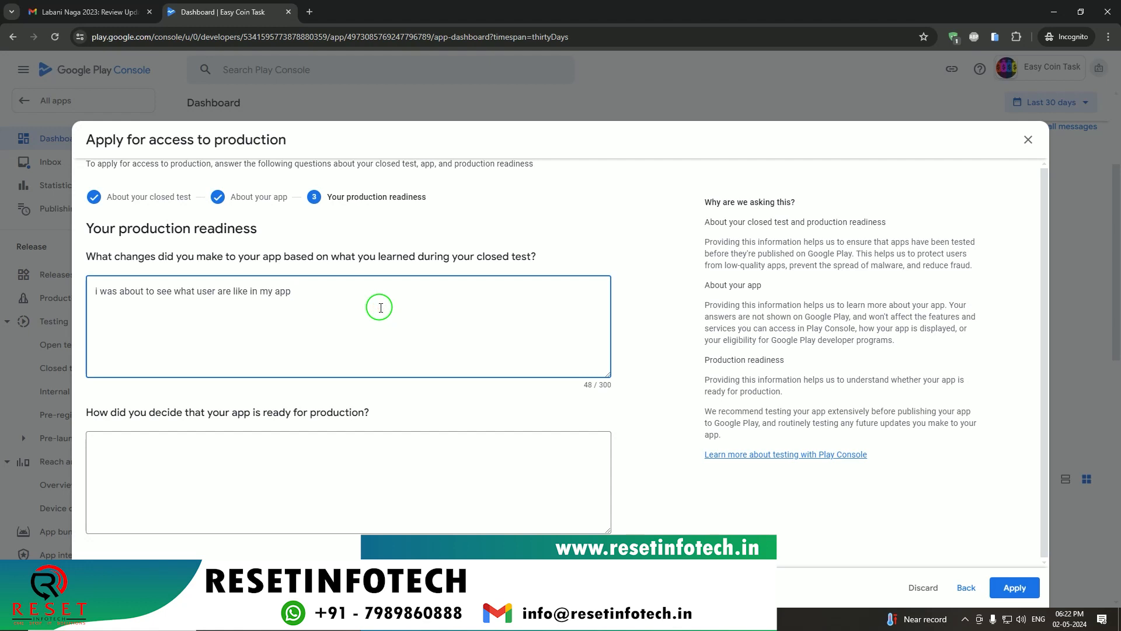
- Explain the production readiness decision by writing that friends like the app, so it should be shared with everyone to have fun in it
{"action": "left_click", "coordinate": [258, 473]}
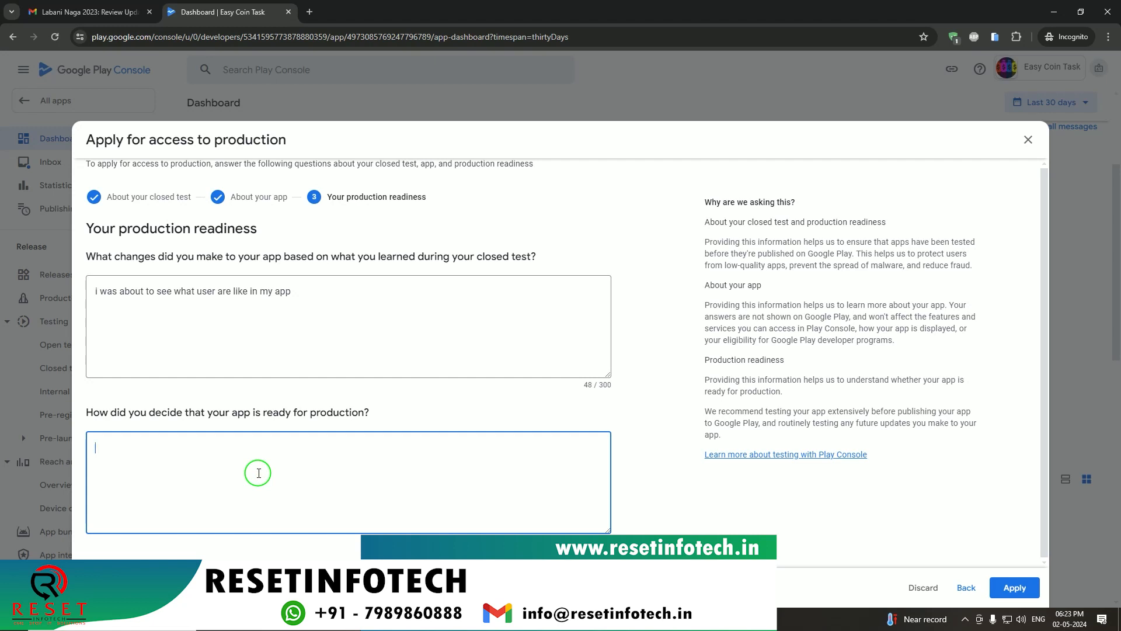
{"action": "type", "text": "as i see that my friendds are like tt"}
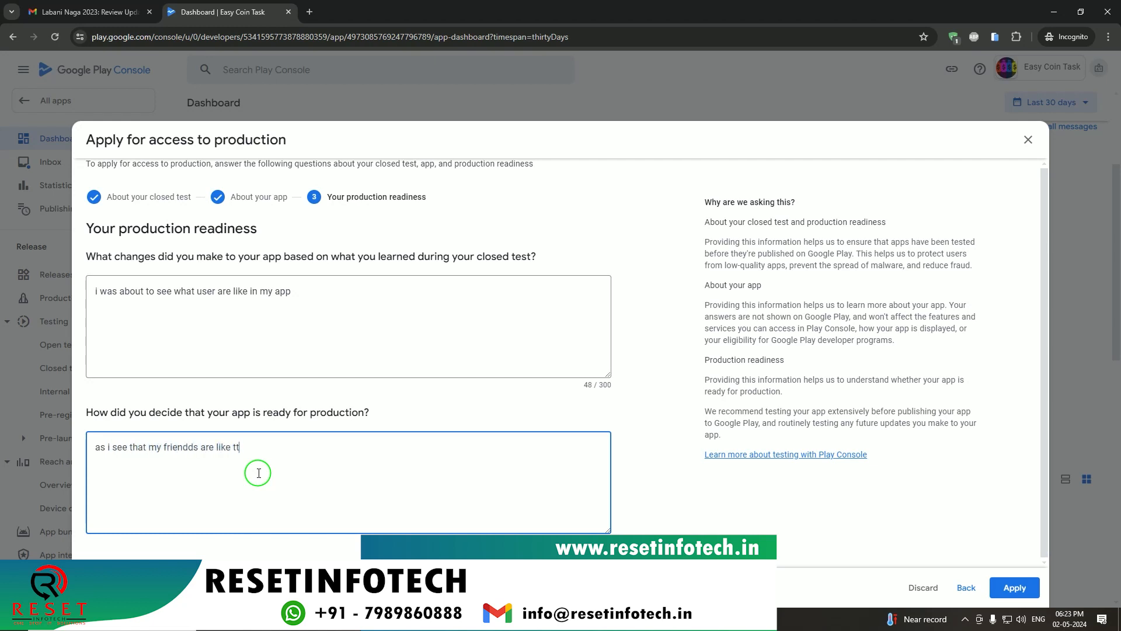
{"action": "key", "text": "BackSpace"}
{"action": "type", "text": "he app so i want to share thiss app w"}
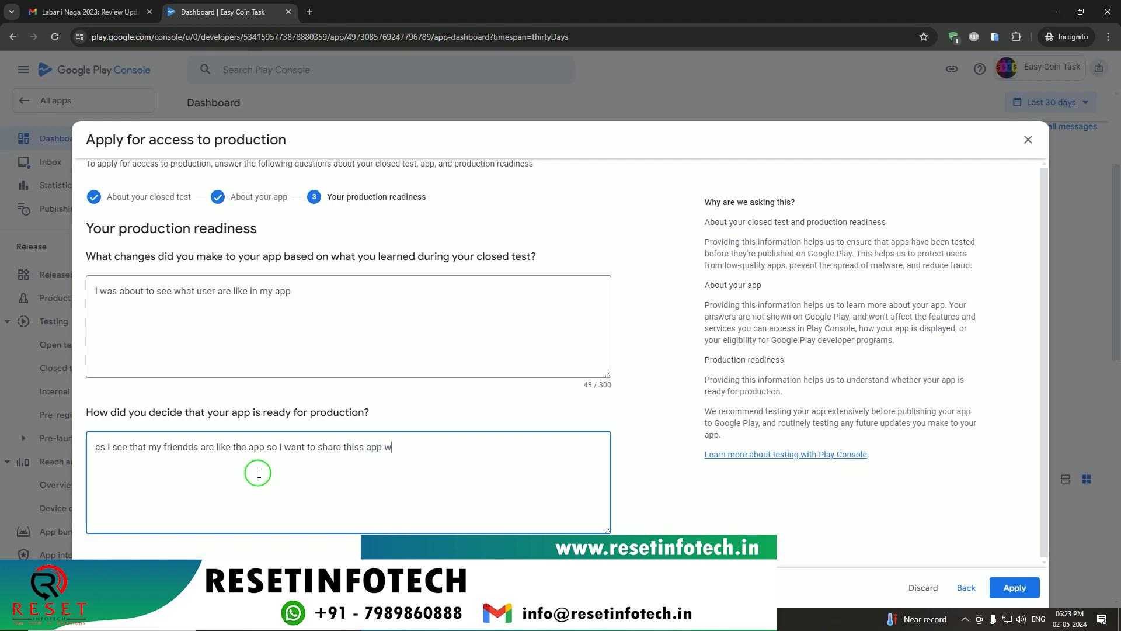
{"action": "type", "text": "ith every one so thay can hav"}
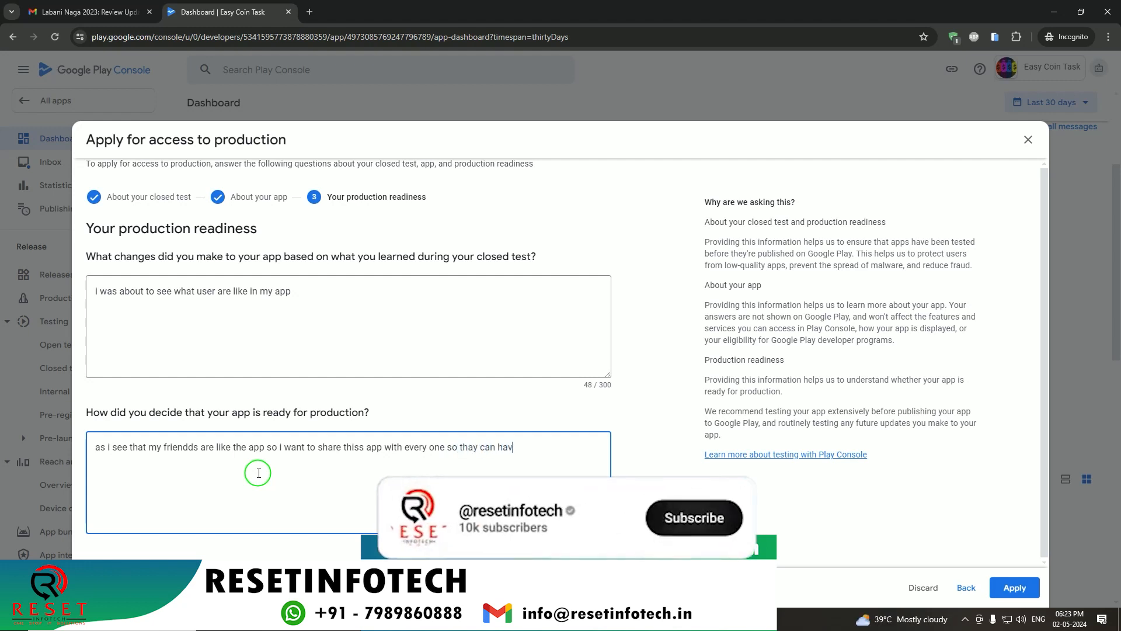
{"action": "type", "text": "e the fun i"}
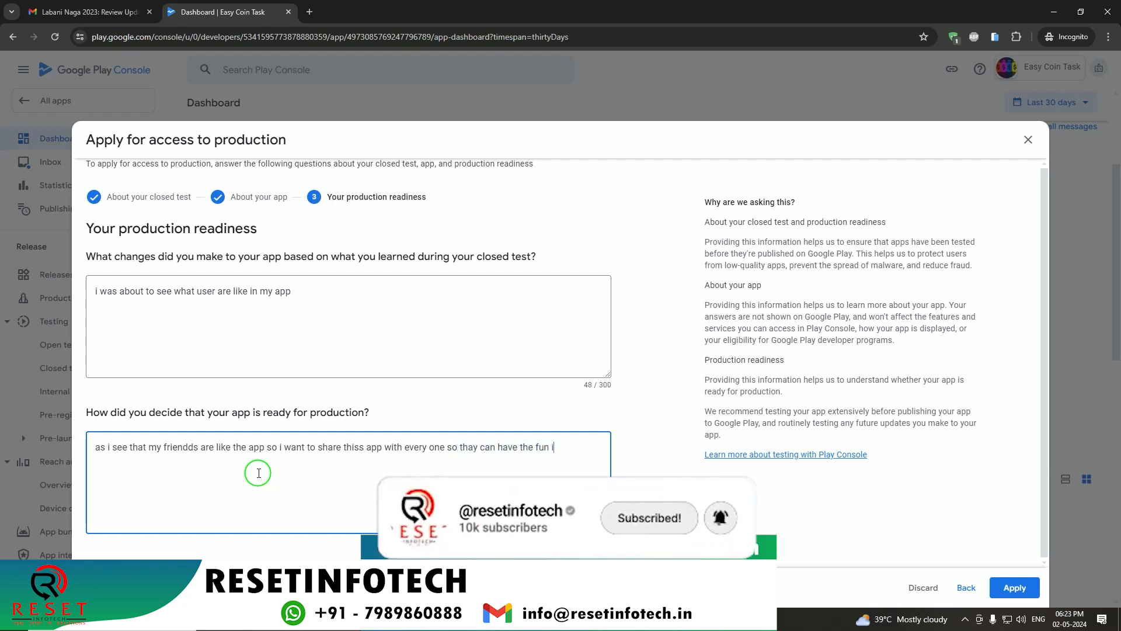
{"action": "type", "text": "n app"}
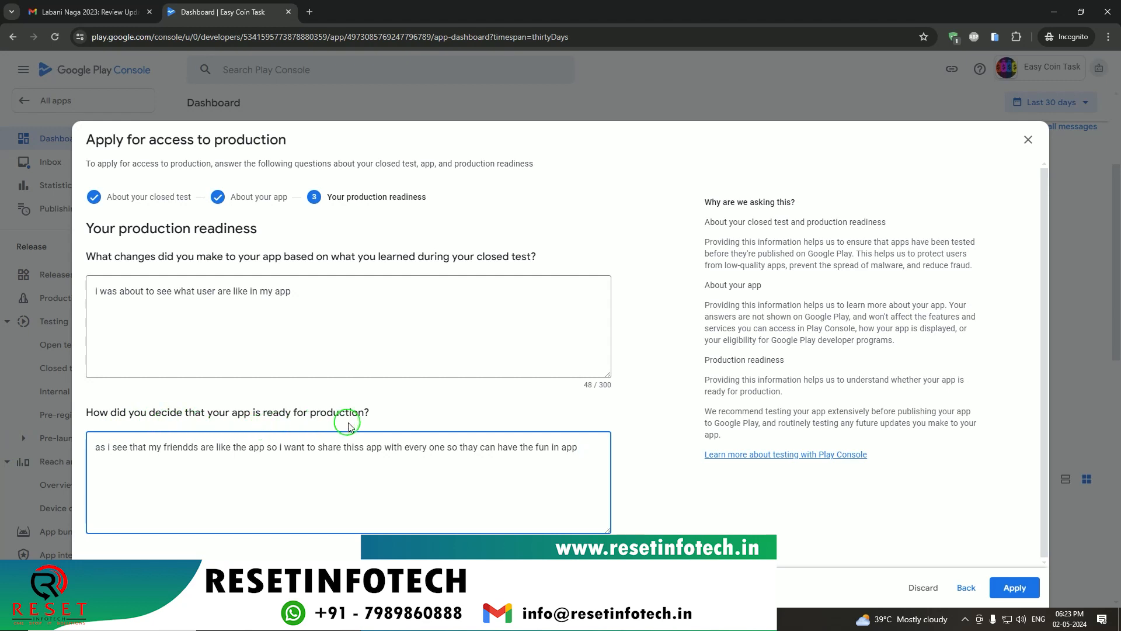
- Correct the spelling of "friends" and "this" in the readiness answer and submit the production access application
{"action": "left_click", "coordinate": [190, 447]}
{"action": "key", "text": "BackSpace"}
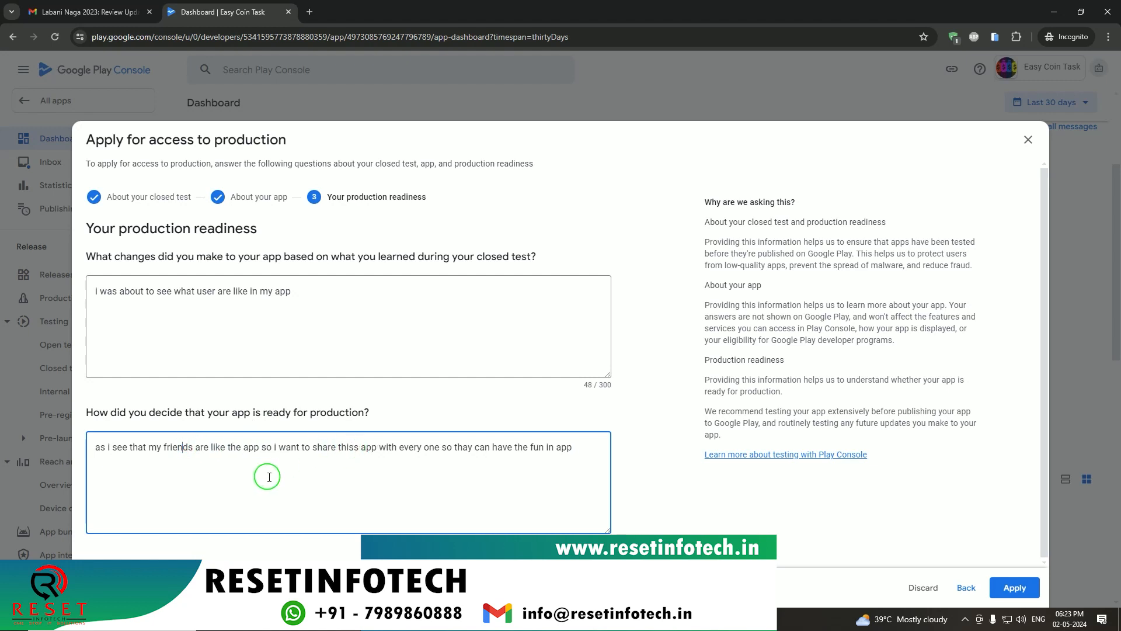
{"action": "left_click", "coordinate": [354, 448]}
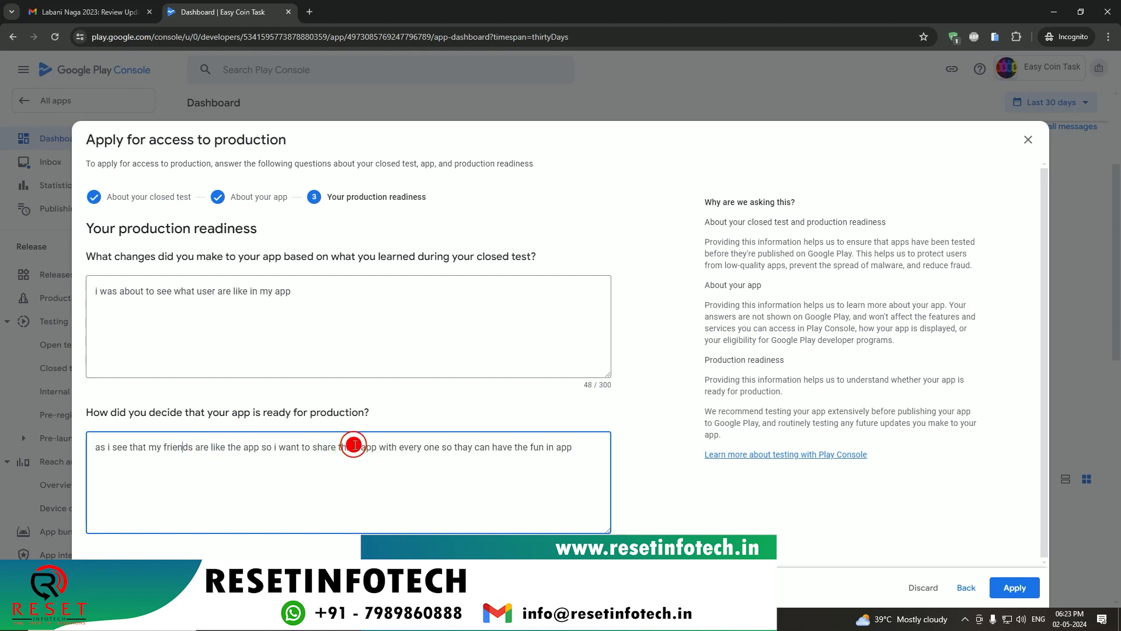
{"action": "key", "text": "BackSpace"}
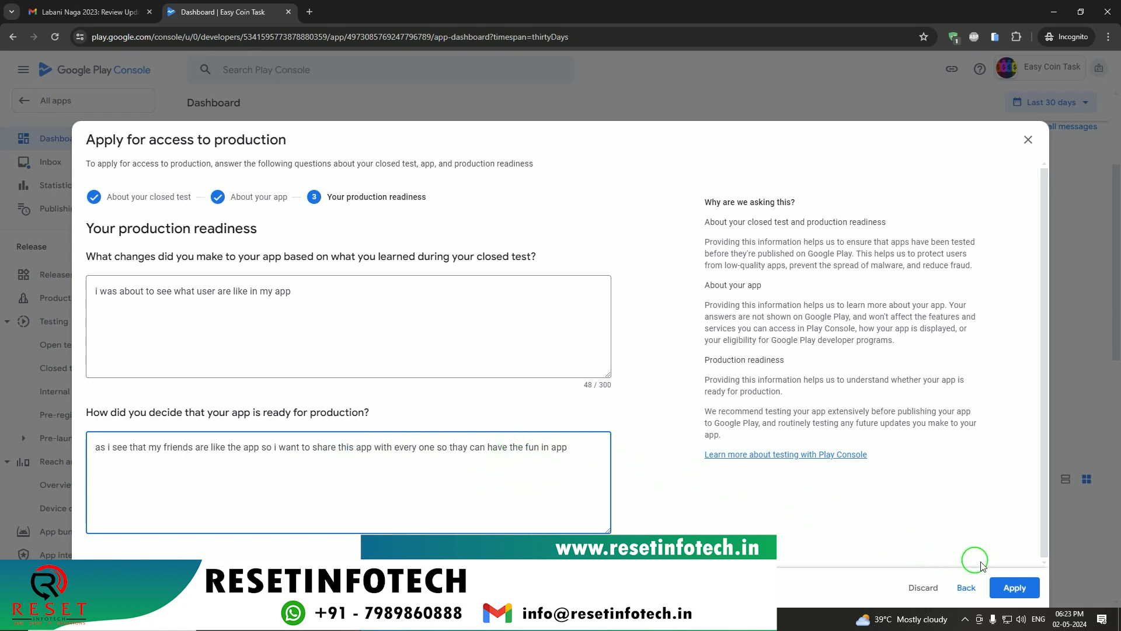
{"action": "left_click", "coordinate": [1013, 589]}
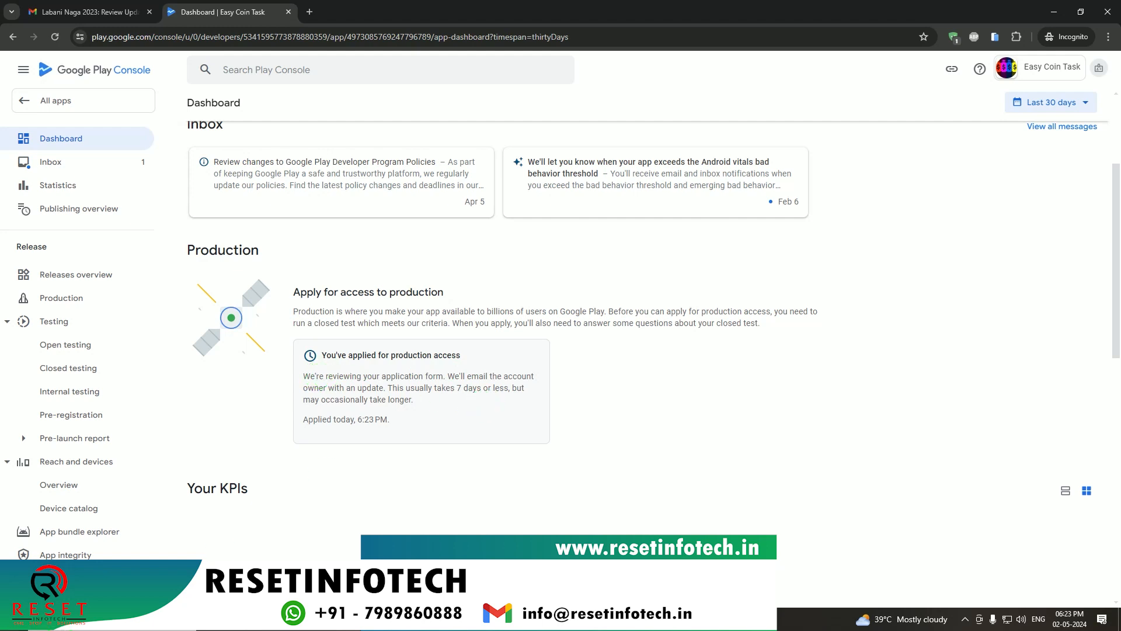
- Capture the dashboard's Production section with Snipping Tool and close the snip without saving it
{"action": "key", "text": "super"}
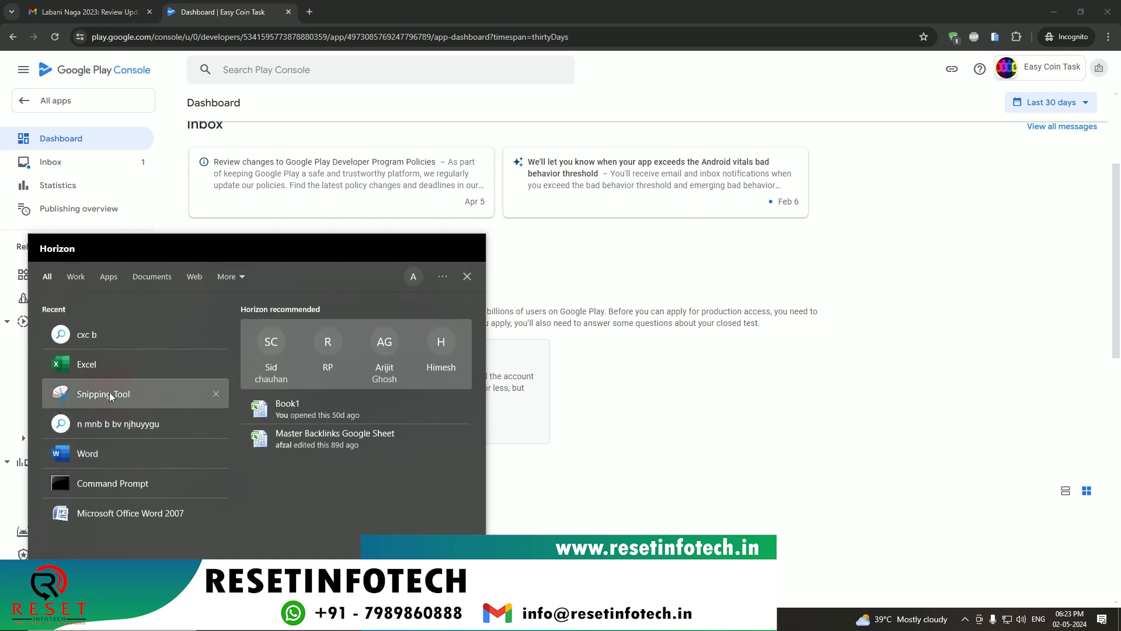
{"action": "left_click", "coordinate": [109, 391]}
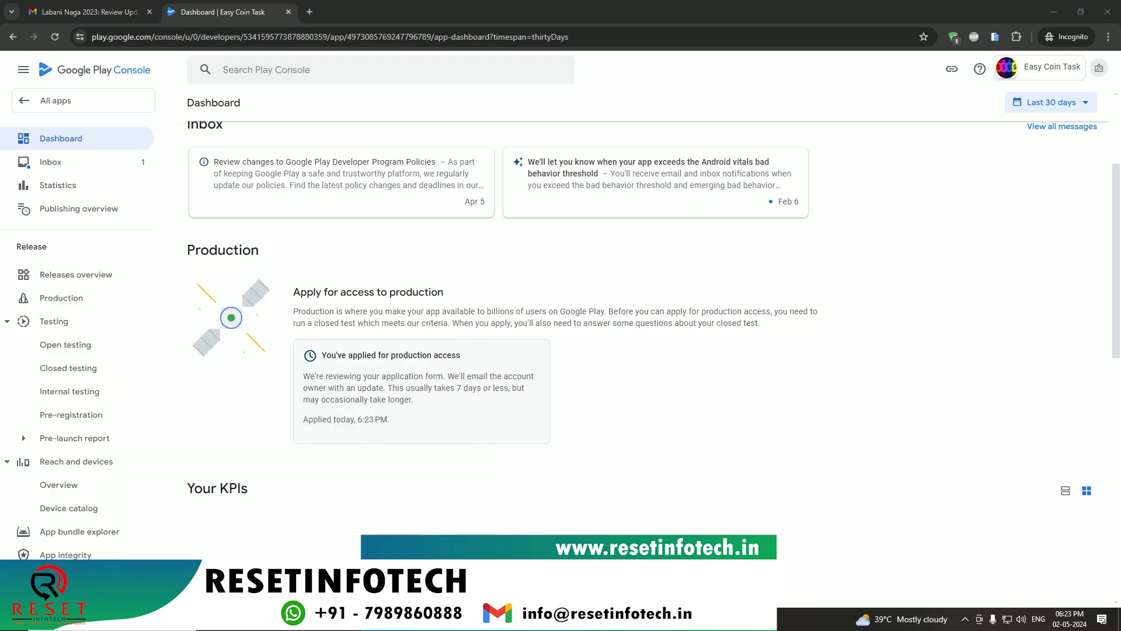
{"action": "left_click_drag", "start_coordinate": [159, 206], "coordinate": [676, 508]}
{"action": "key", "text": "ctrl+s"}
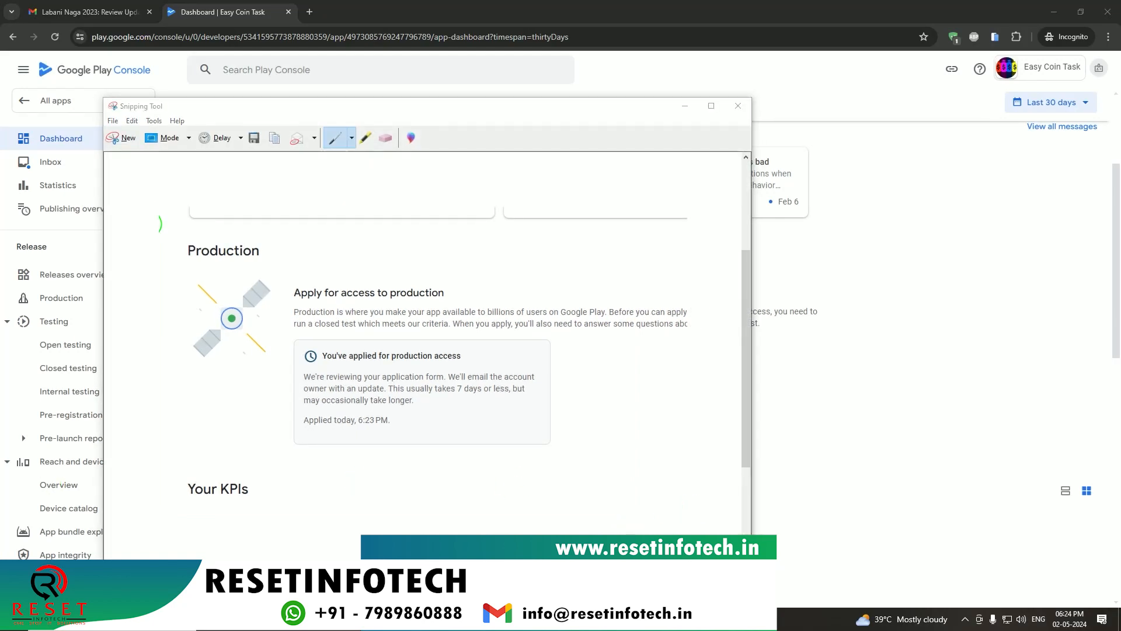
{"action": "left_click", "coordinate": [735, 108]}
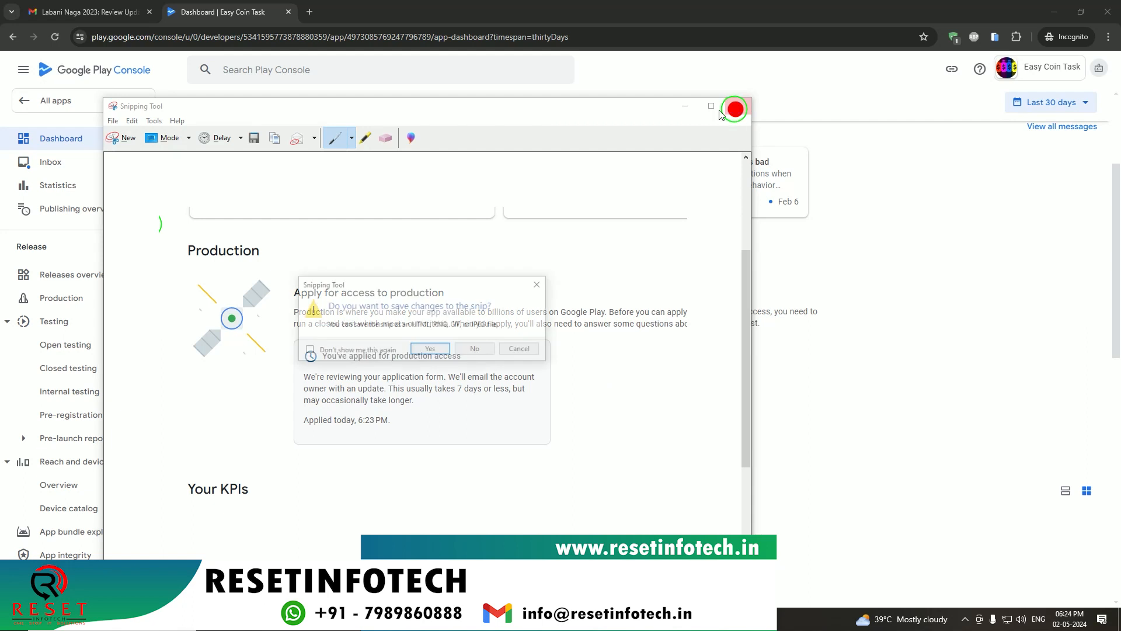
{"action": "left_click", "coordinate": [479, 349]}
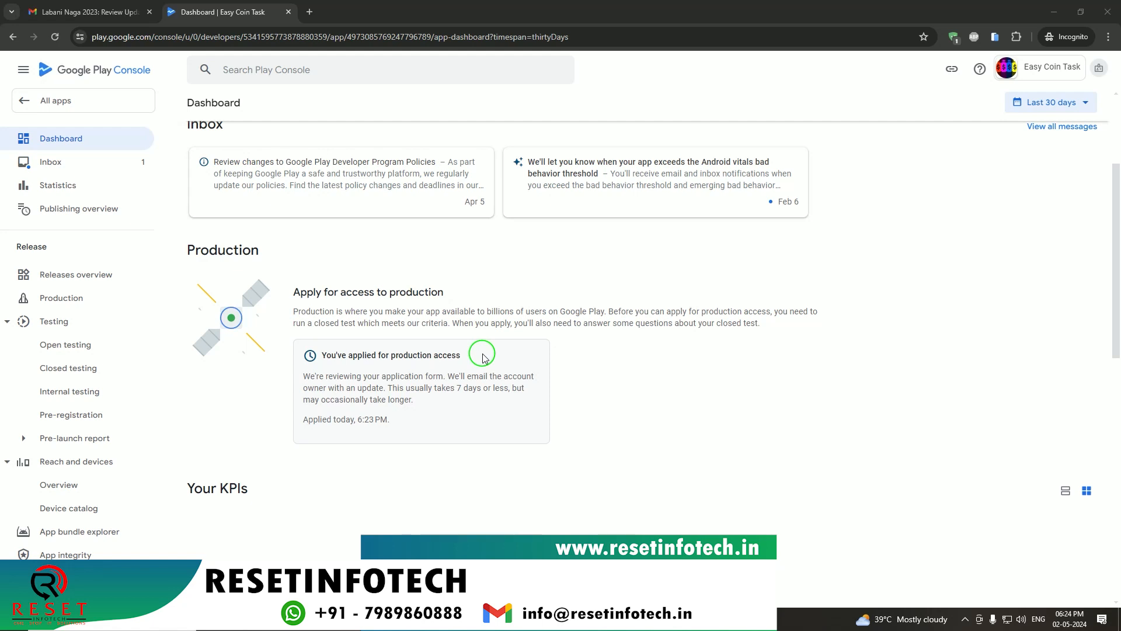
- Open resetinfotech.in in a new browser tab and look through its 20 Tester services page
{"action": "left_click", "coordinate": [310, 12]}
{"action": "type", "text": "re"}
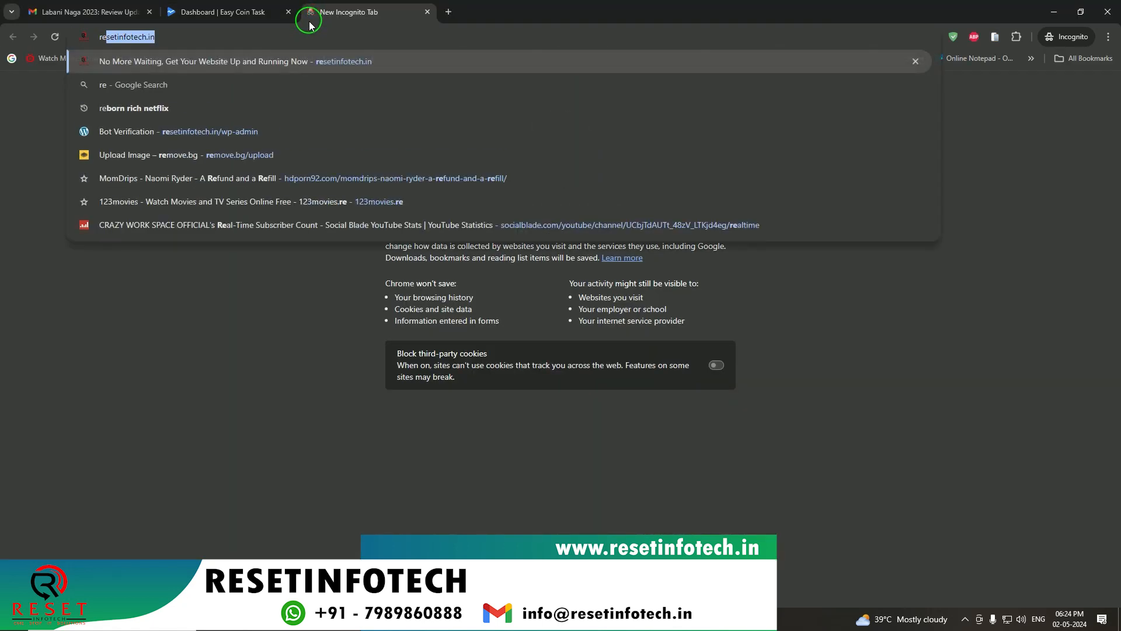
{"action": "key", "text": "Return"}
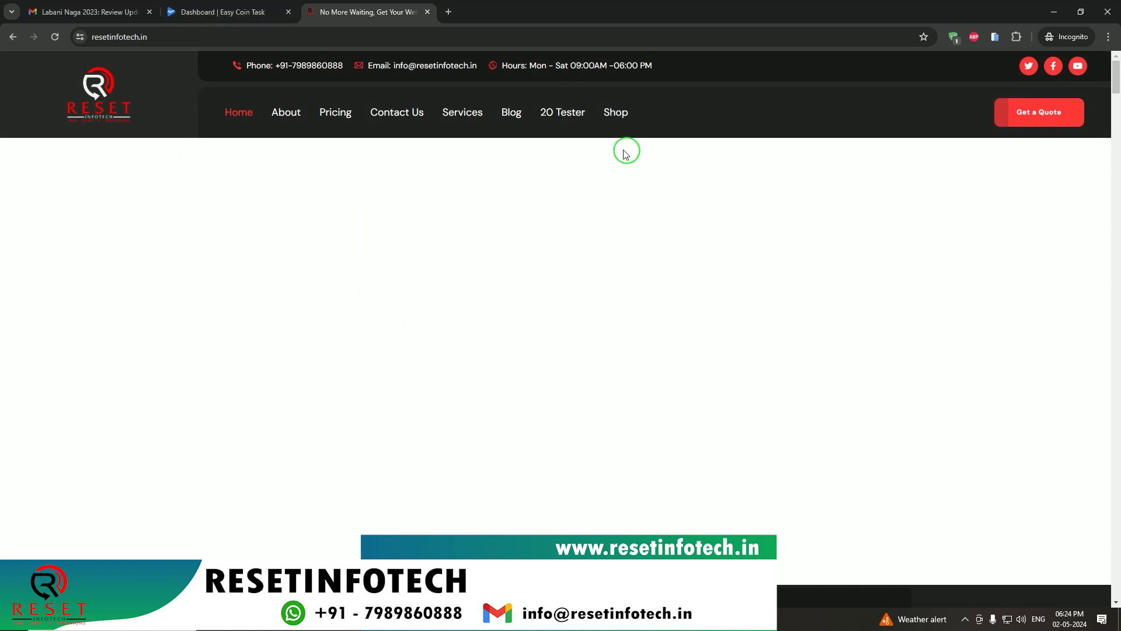
{"action": "left_click", "coordinate": [549, 120]}
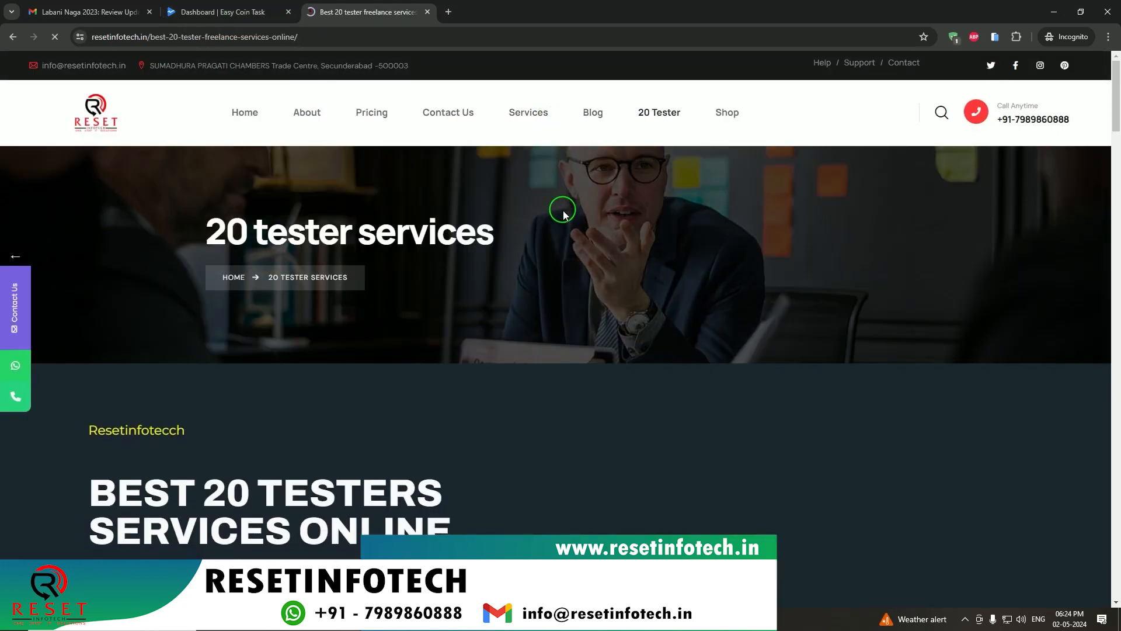
{"action": "scroll", "coordinate": [564, 212], "scroll_direction": "down", "scroll_amount": 10}
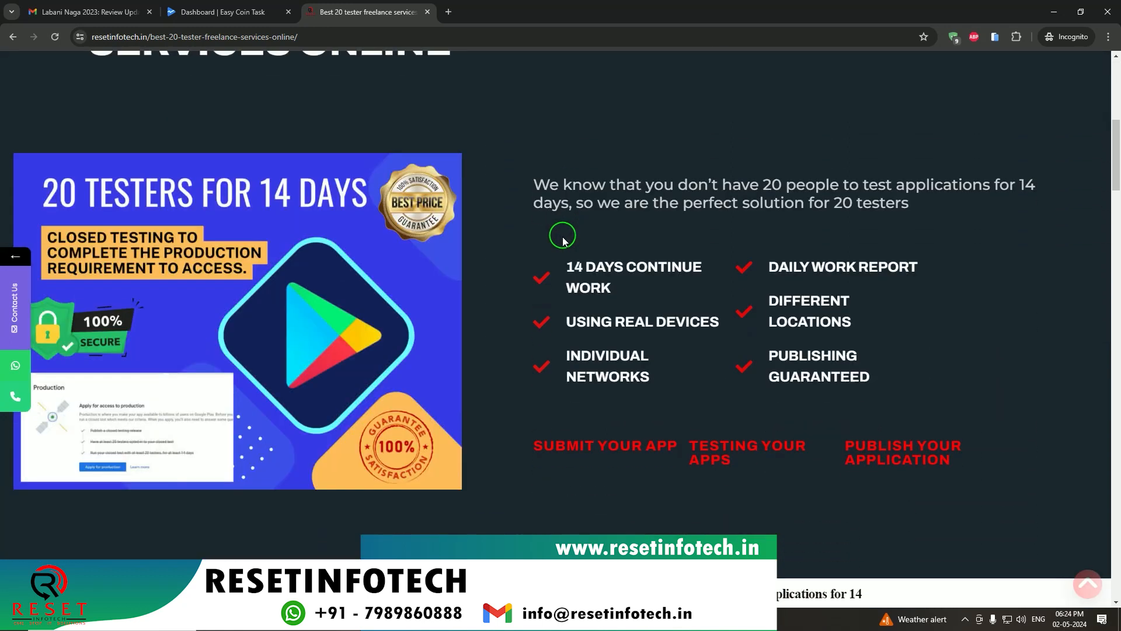
{"action": "scroll", "coordinate": [563, 242], "scroll_direction": "down", "scroll_amount": 4}
{"action": "scroll", "coordinate": [562, 240], "scroll_direction": "up", "scroll_amount": 15}
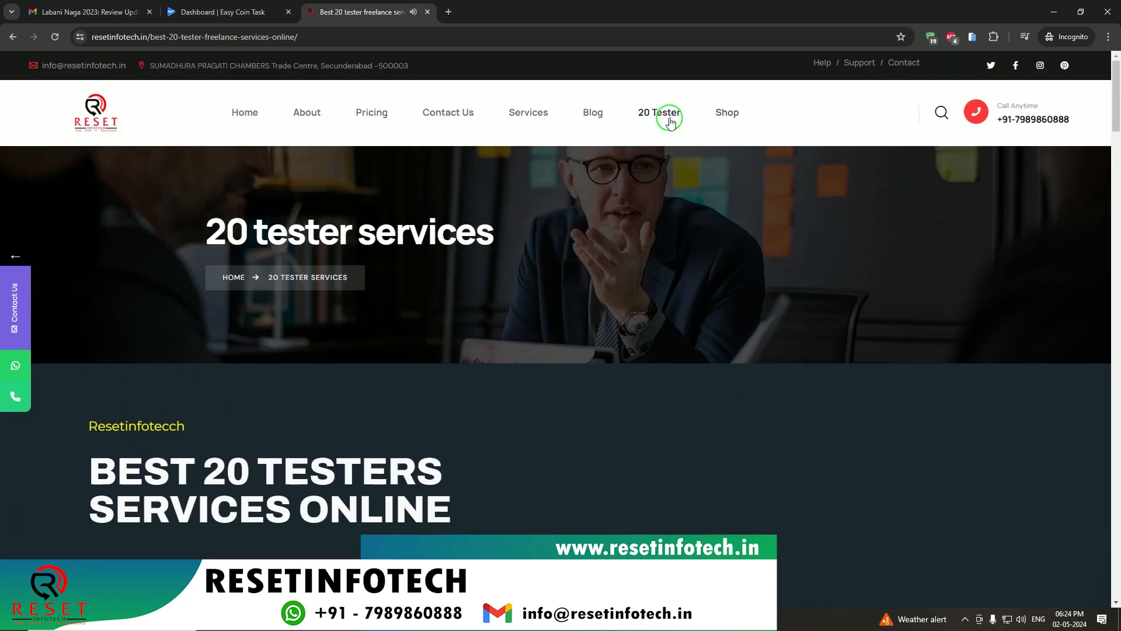
- Pause the embedded tutorial video, then review the tester pricing plans and view the 20 Testers plan's payment page before closing it
{"action": "scroll", "coordinate": [635, 313], "scroll_direction": "down", "scroll_amount": 15}
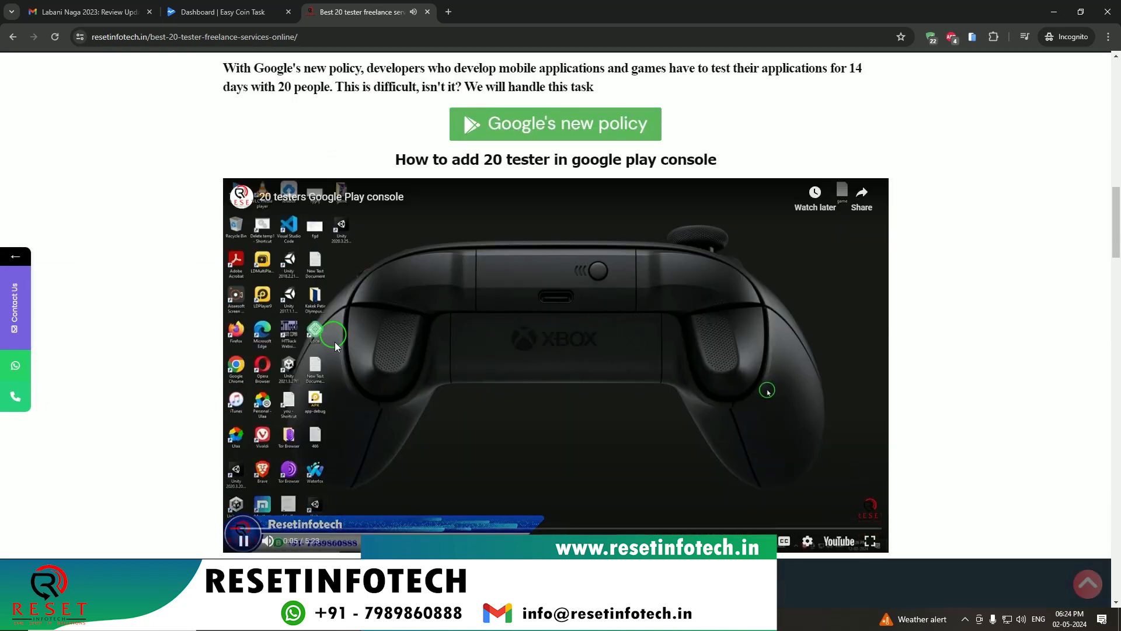
{"action": "left_click", "coordinate": [246, 549]}
{"action": "scroll", "coordinate": [621, 339], "scroll_direction": "down", "scroll_amount": 6}
{"action": "scroll", "coordinate": [610, 365], "scroll_direction": "down", "scroll_amount": 4}
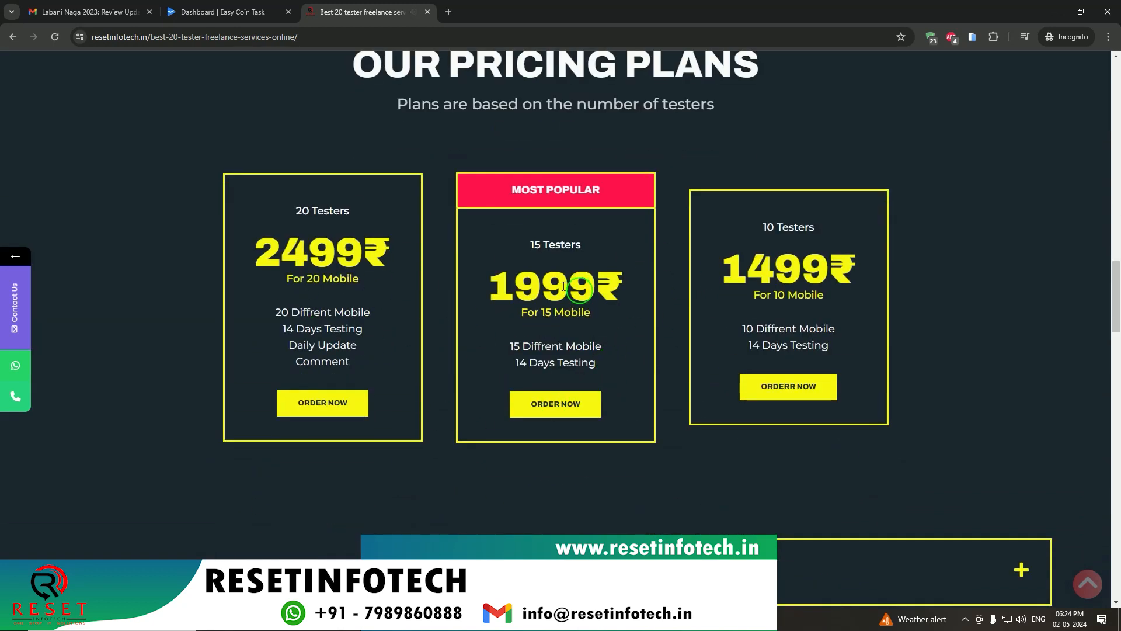
{"action": "left_click", "coordinate": [310, 407]}
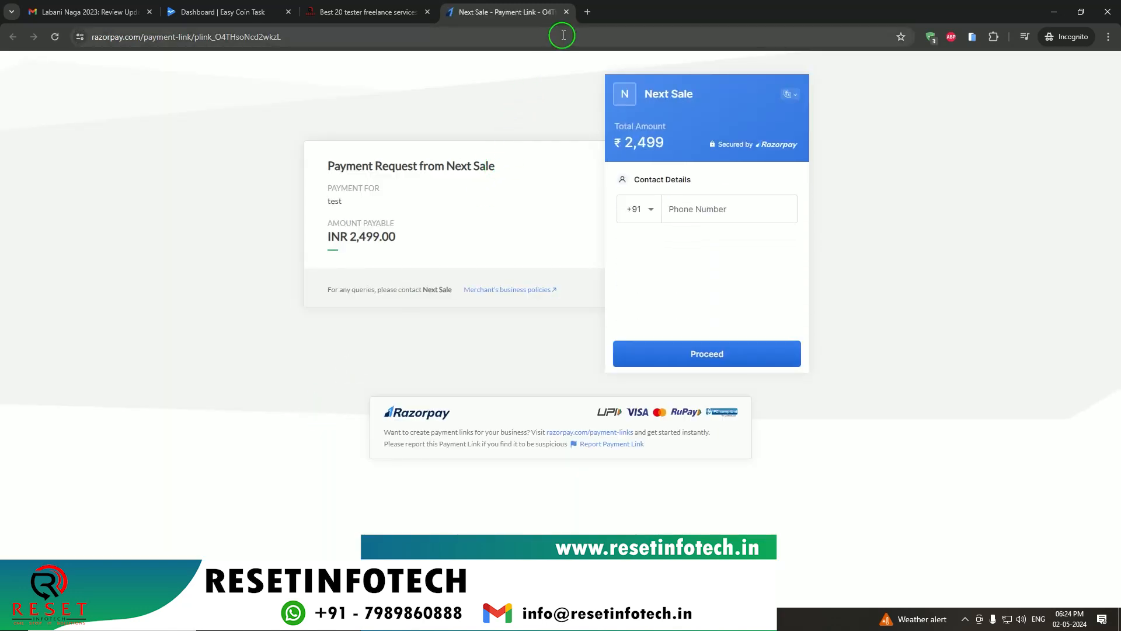
{"action": "left_click", "coordinate": [567, 12]}
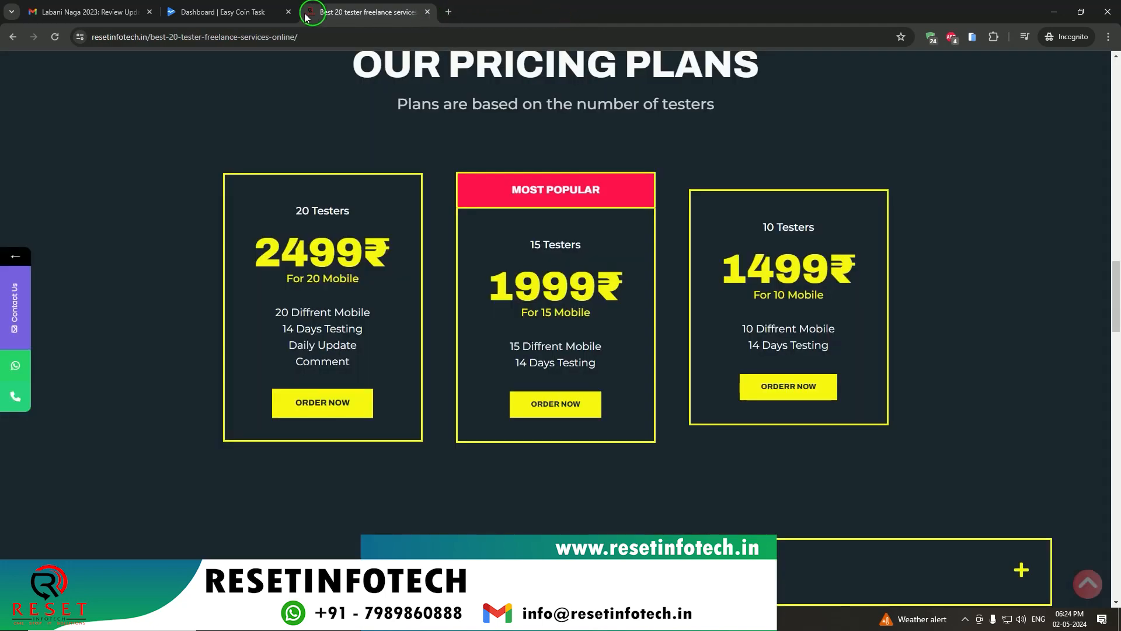
- Return to Google Play Console and check the production access application in the Production section of the Easy Coin Task dashboard
{"action": "left_click", "coordinate": [222, 12]}
{"action": "left_click", "coordinate": [58, 100]}
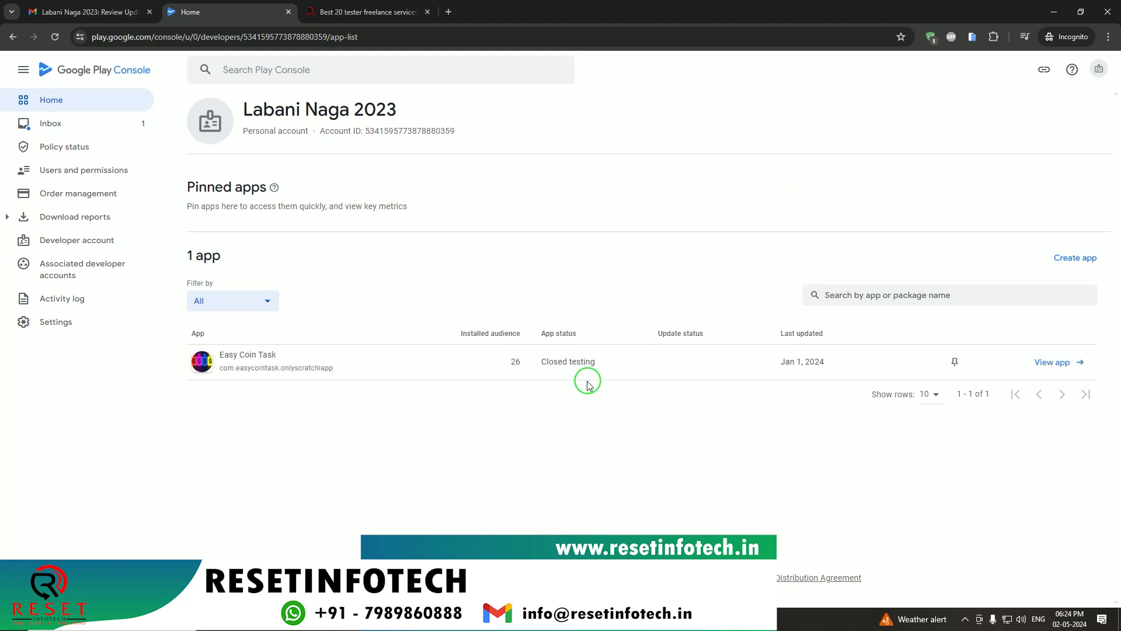
{"action": "left_click", "coordinate": [617, 362]}
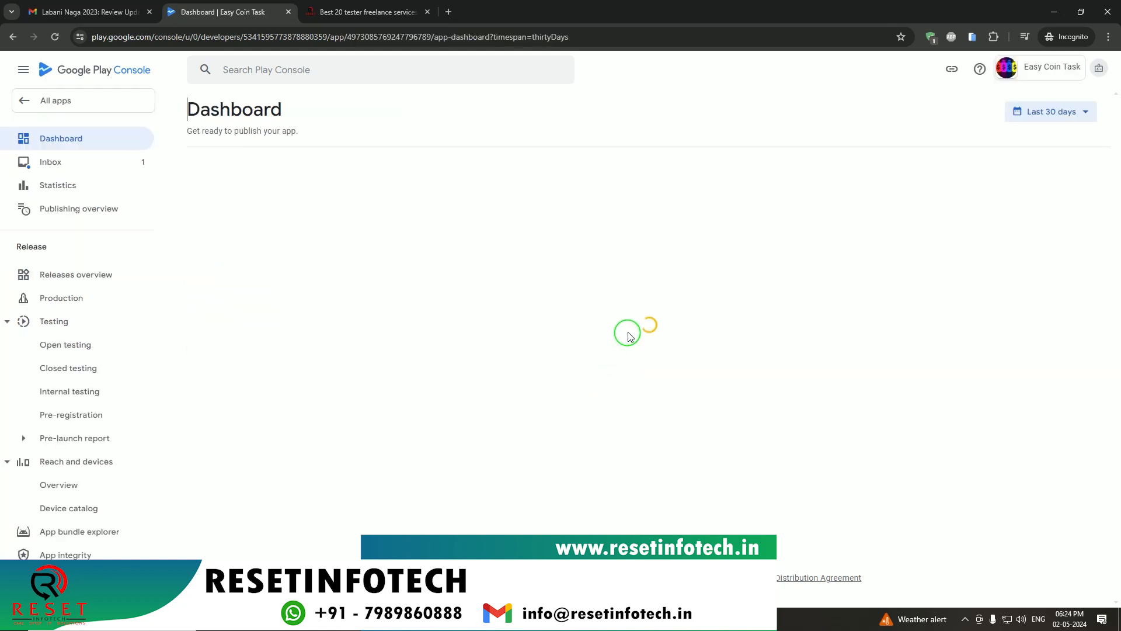
{"action": "scroll", "coordinate": [448, 323], "scroll_direction": "down", "scroll_amount": 4}
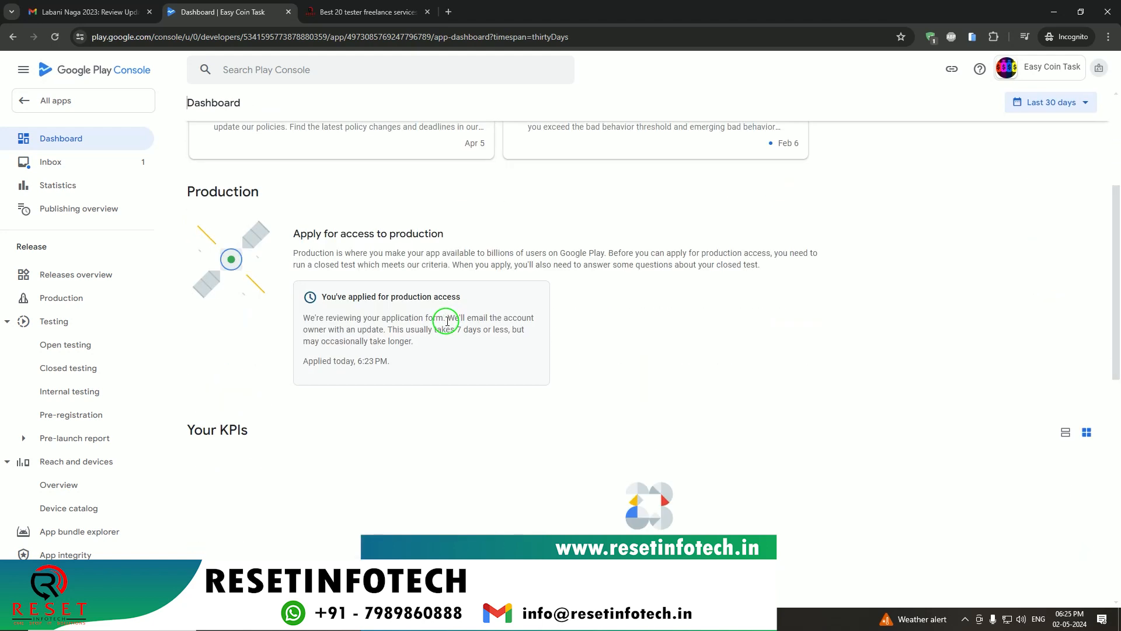
{"action": "scroll", "coordinate": [447, 323], "scroll_direction": "up", "scroll_amount": 2}
- Check the Publishing overview of Easy Coin Task and return to the list of all apps
{"action": "left_click", "coordinate": [78, 208]}
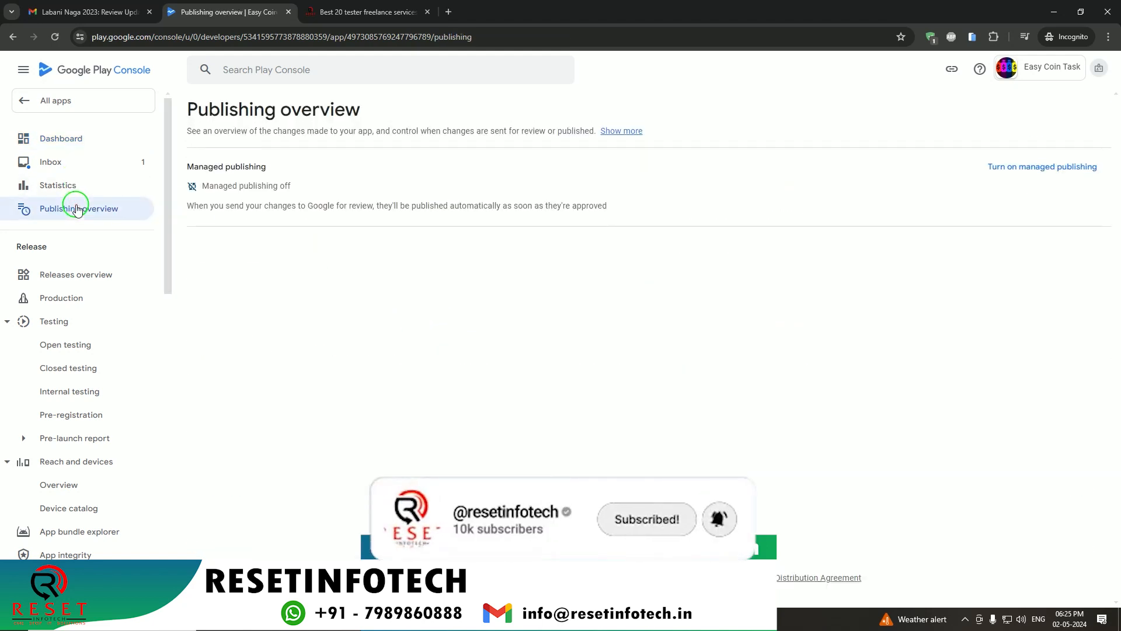
{"action": "left_click", "coordinate": [47, 99]}
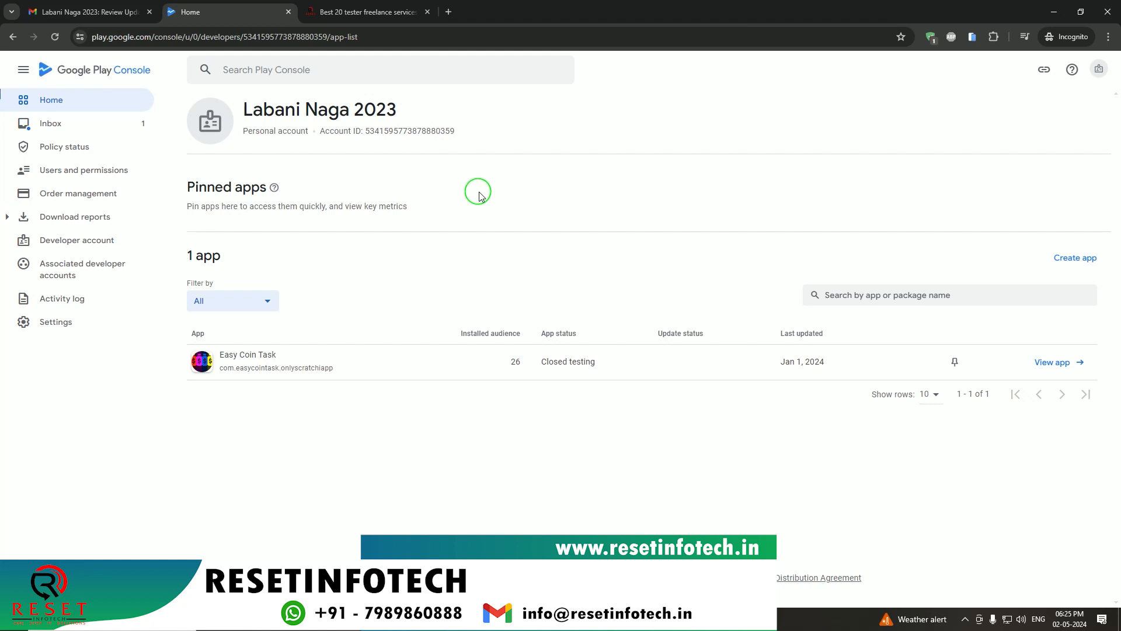
{"action": "left_click", "coordinate": [965, 623]}
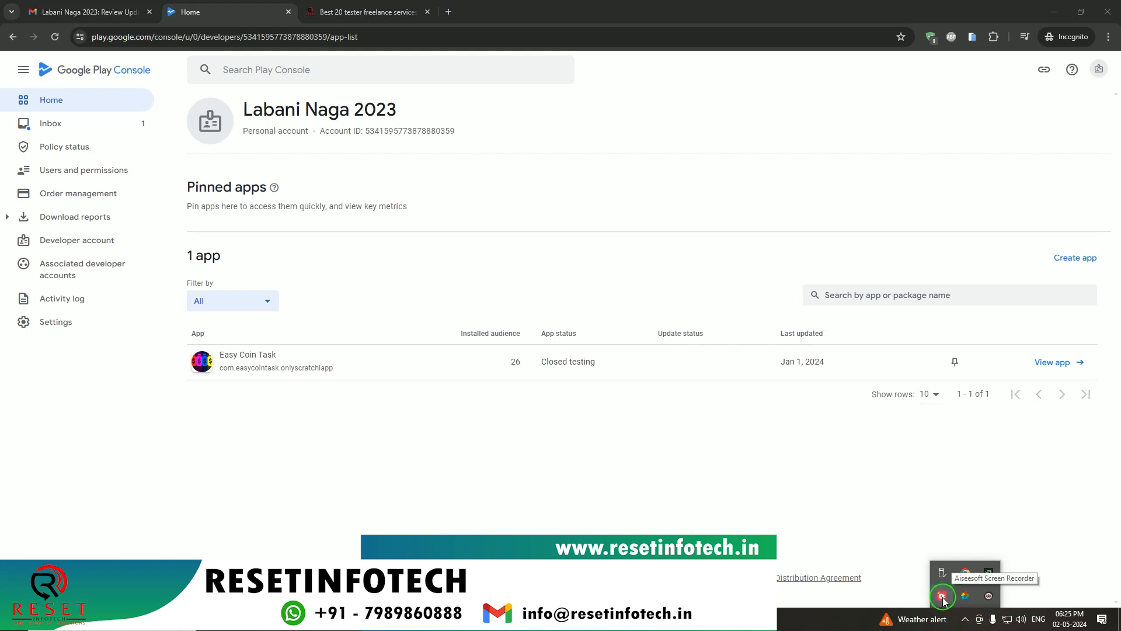